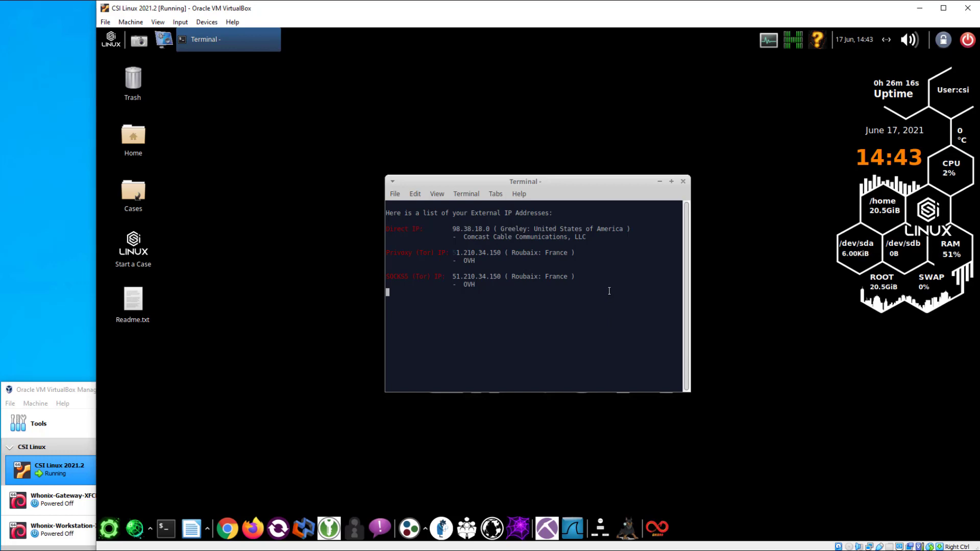
# Highlight the direct IP address in the terminal, then close the terminal window
pyautogui.moveTo(453, 230); pyautogui.dragTo(485, 230)
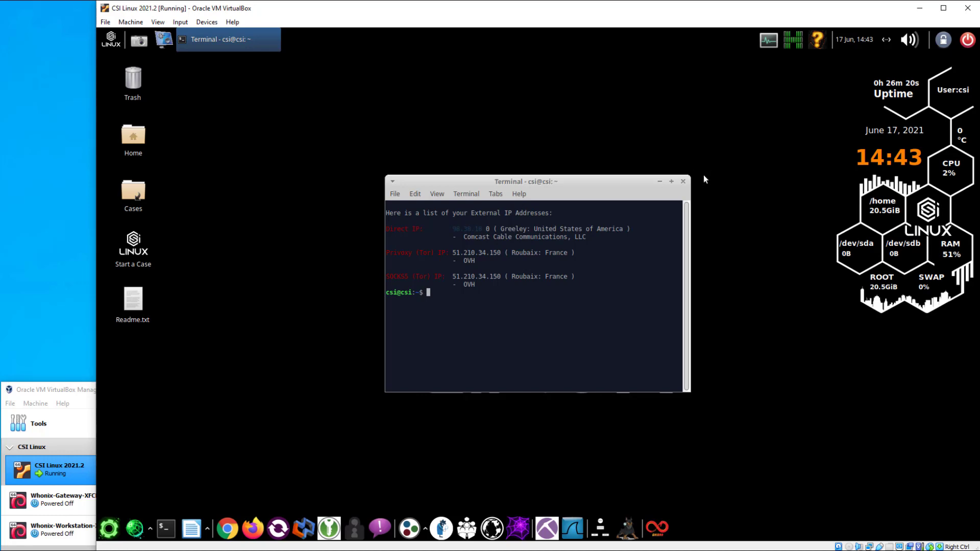
pyautogui.click(683, 182)
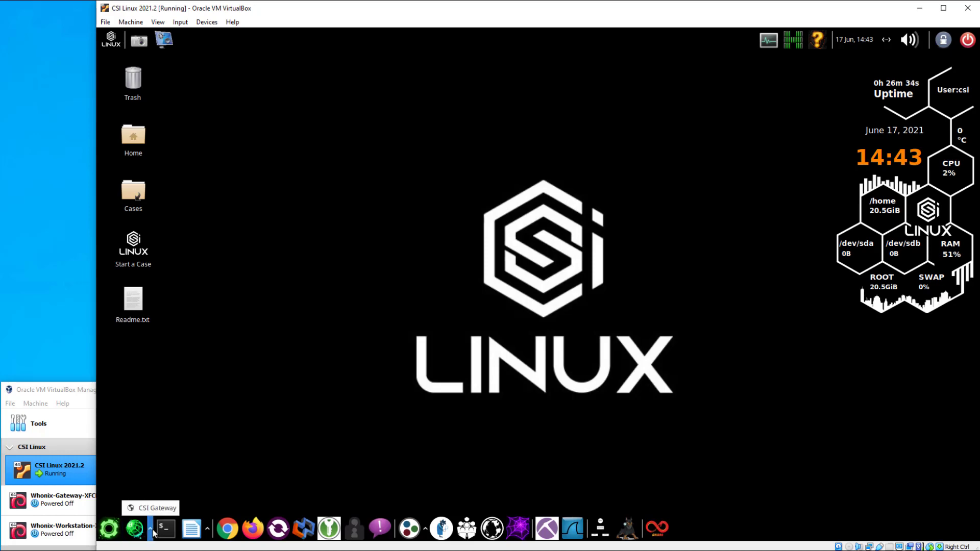
# Launch CSI Gateway, enter the sudo password, and turn CSI TorVPN on for adapter enp0s3
pyautogui.click(135, 531)
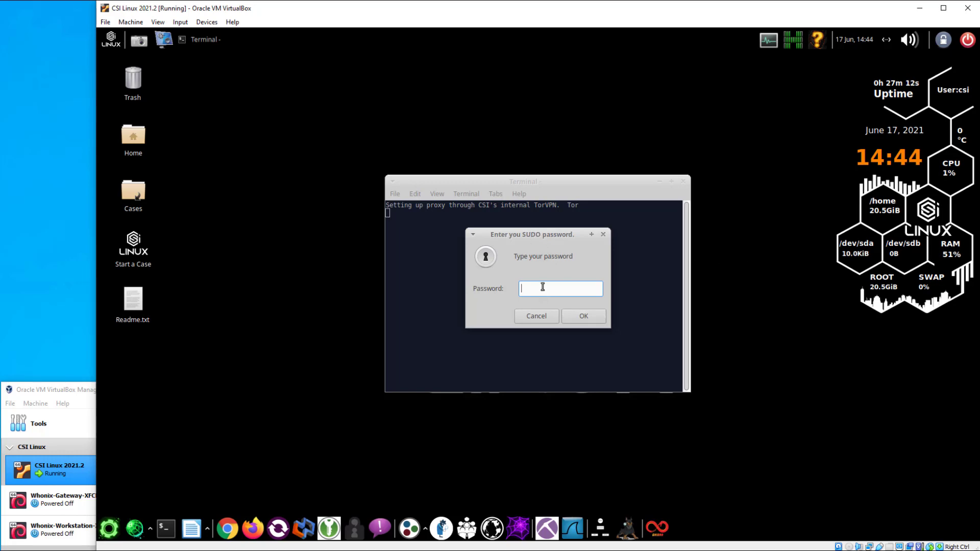
pyautogui.write('csi')
pyautogui.press('Return')
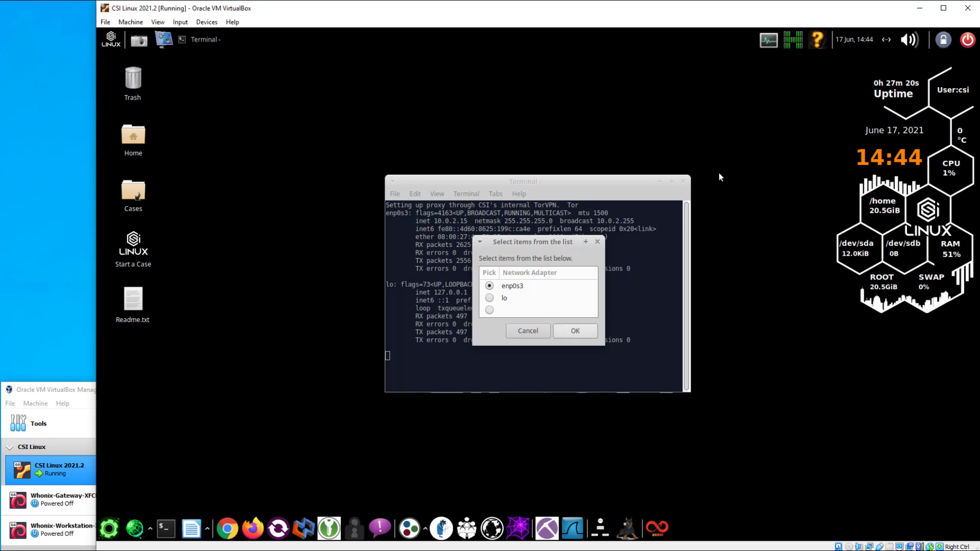
pyautogui.click(573, 331)
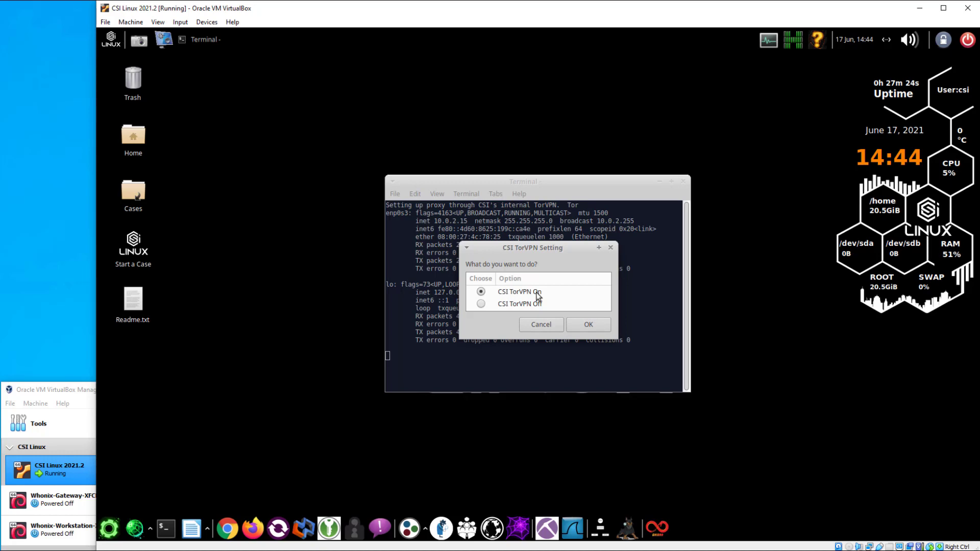
pyautogui.click(588, 332)
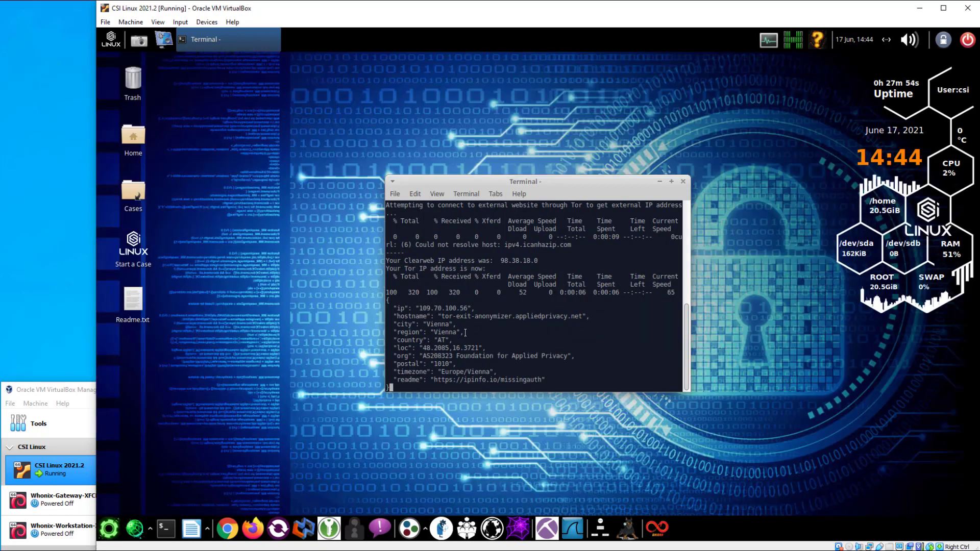
# Highlight the Tor IP's Vienna, Austria location and move the terminal up and left
pyautogui.moveTo(432, 331); pyautogui.dragTo(457, 336)
pyautogui.moveTo(533, 182); pyautogui.dragTo(399, 152)
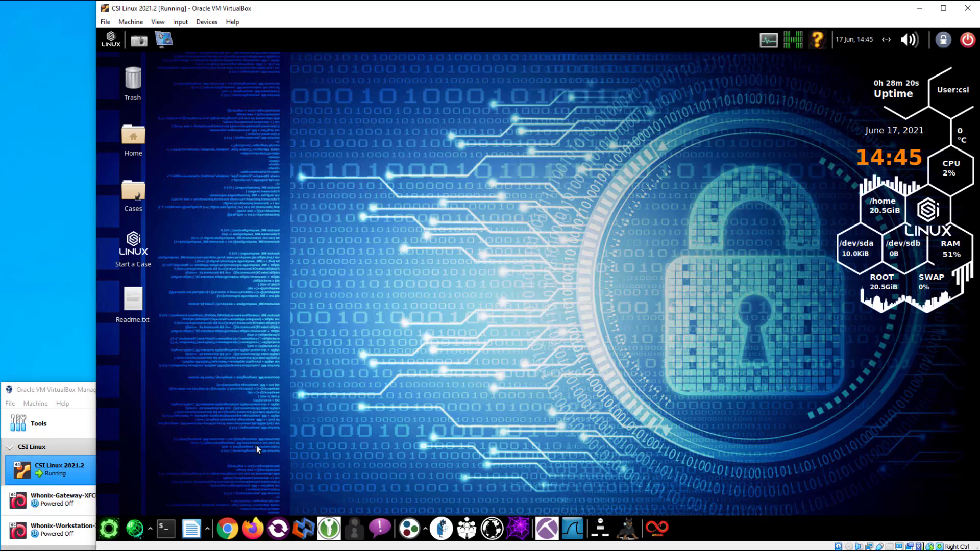
# Run the Tor address verification check and open a new Chrome window
pyautogui.click(817, 43)
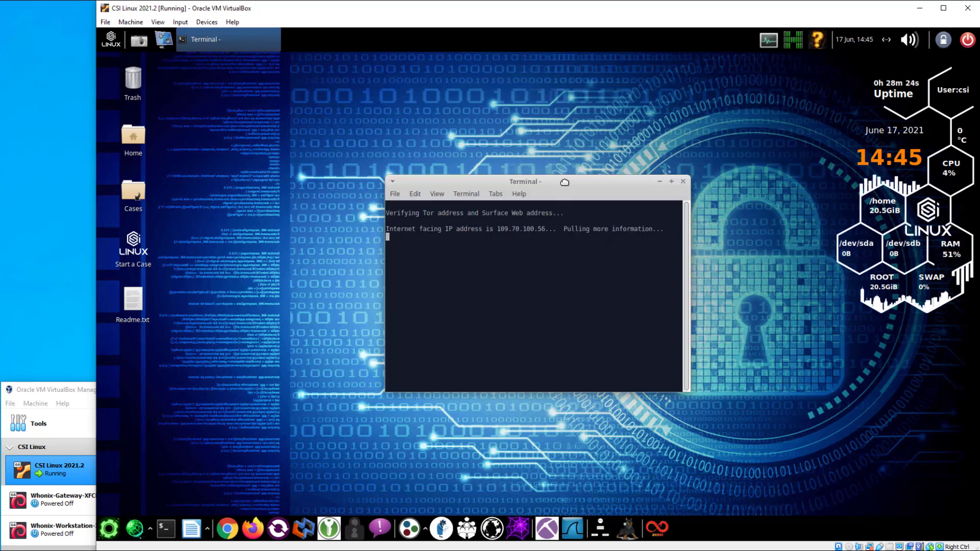
pyautogui.moveTo(566, 190); pyautogui.dragTo(781, 280)
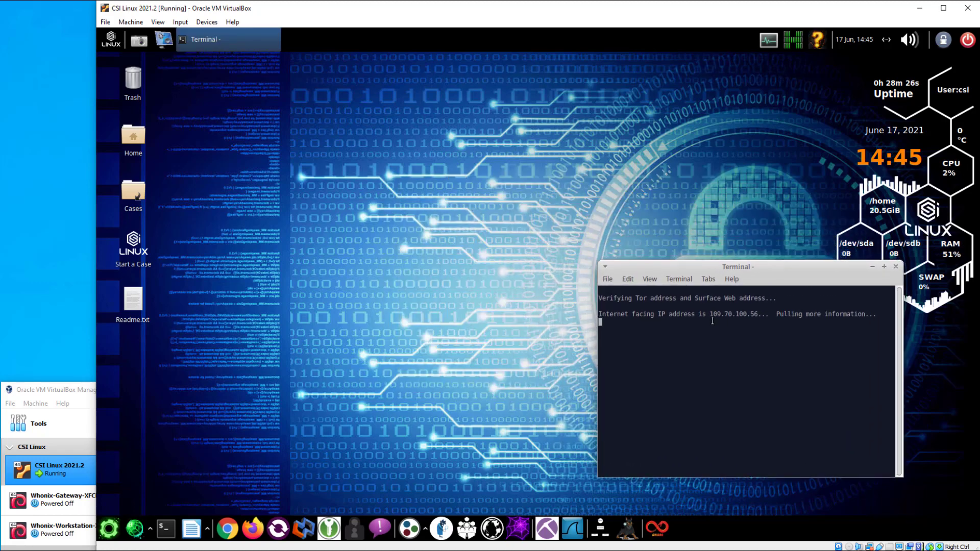
pyautogui.click(228, 530)
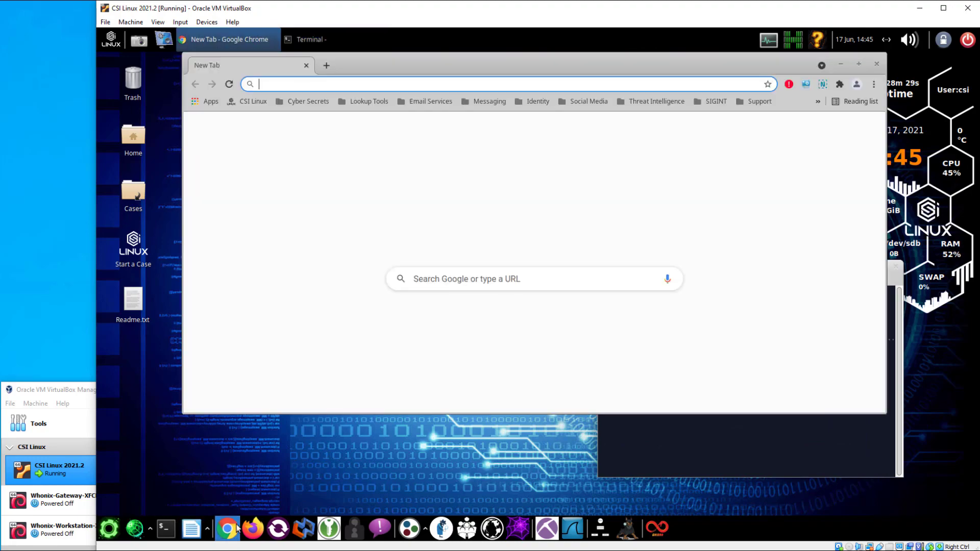
pyautogui.click(692, 452)
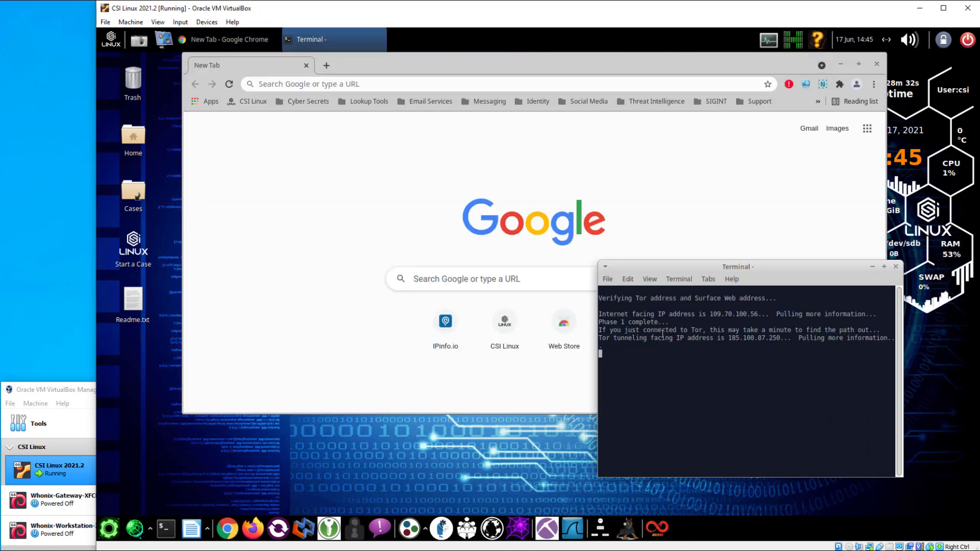
# Open ipinfo.io and compare its IP 185.220.101.14 (Altlandsberg) with the terminal's Tor IP 185.100.87.250
pyautogui.click(444, 323)
pyautogui.click(444, 322)
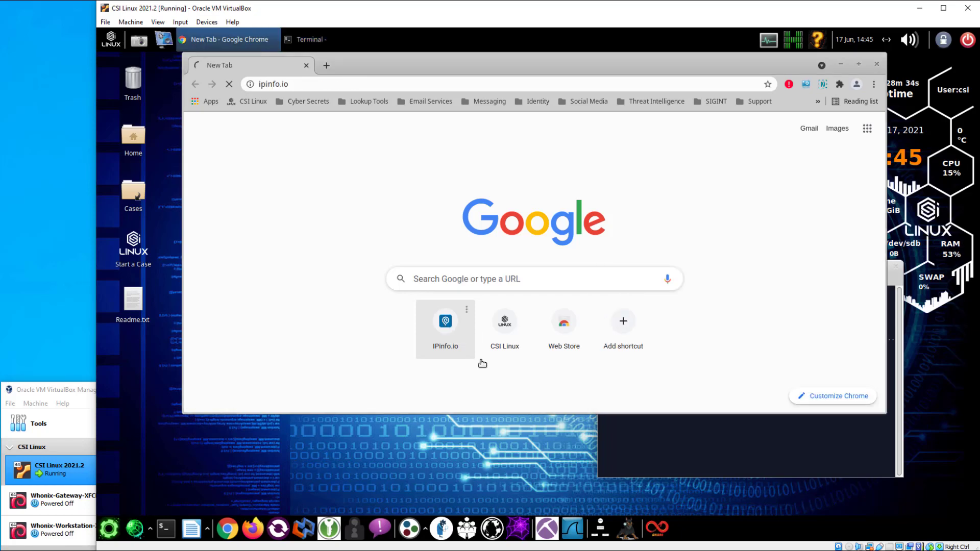
pyautogui.click(644, 443)
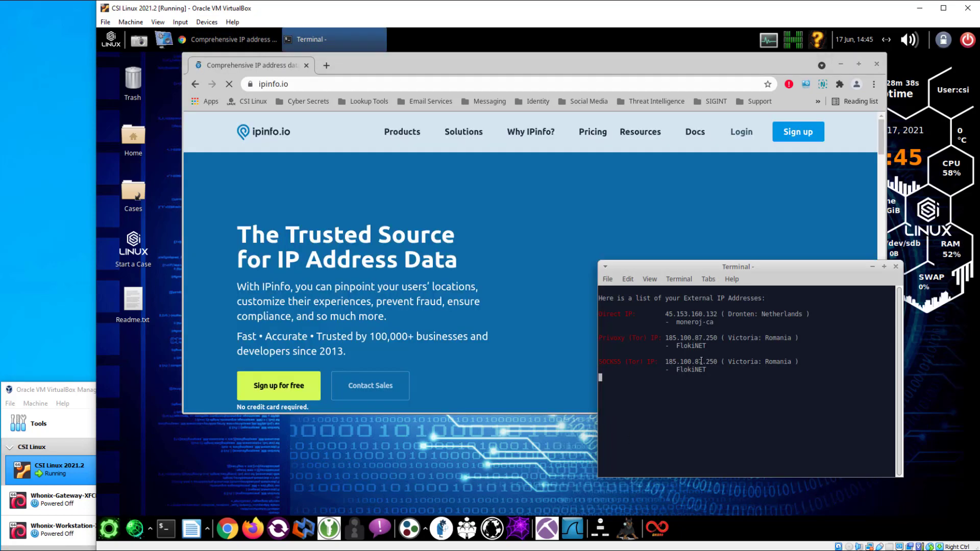
pyautogui.click(708, 280)
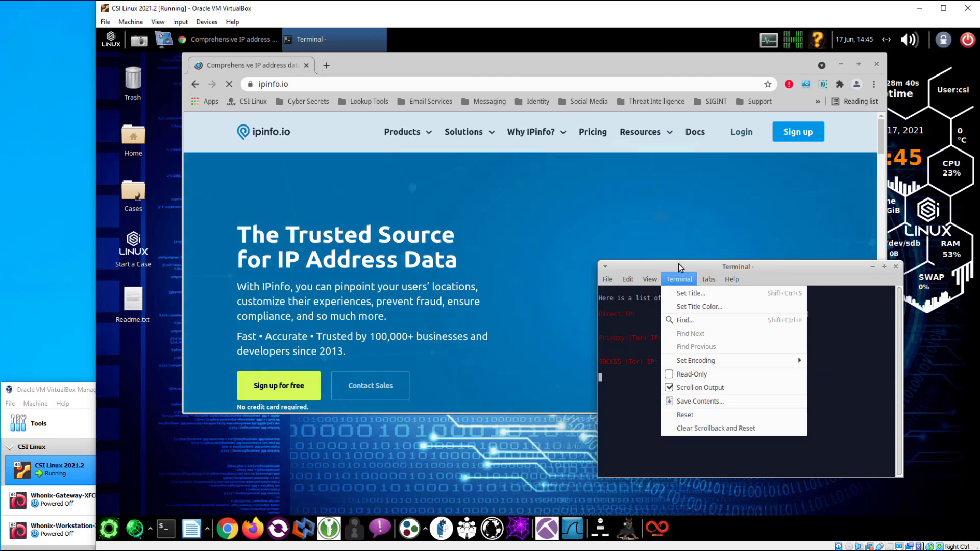
pyautogui.click(679, 263)
pyautogui.moveTo(684, 263); pyautogui.dragTo(763, 310)
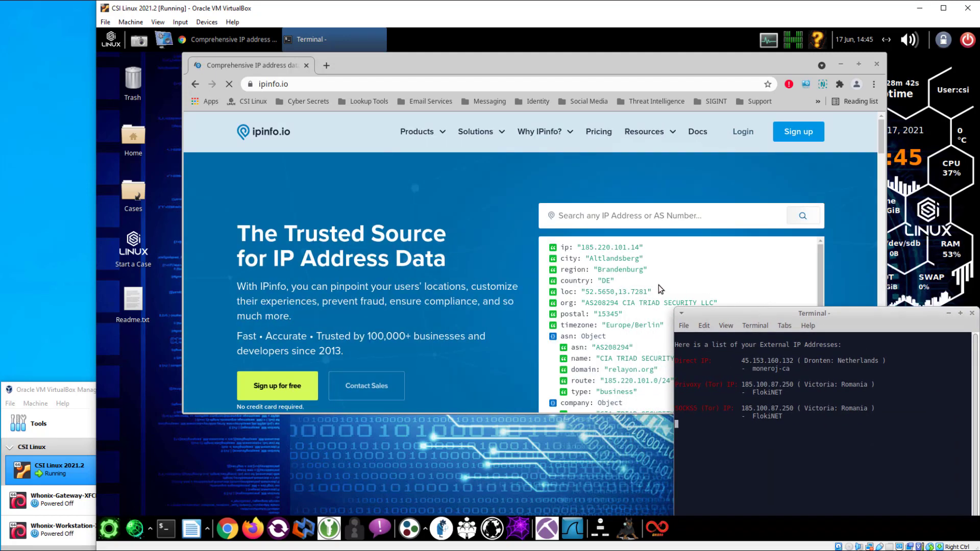
pyautogui.click(617, 259)
pyautogui.doubleClick(615, 259)
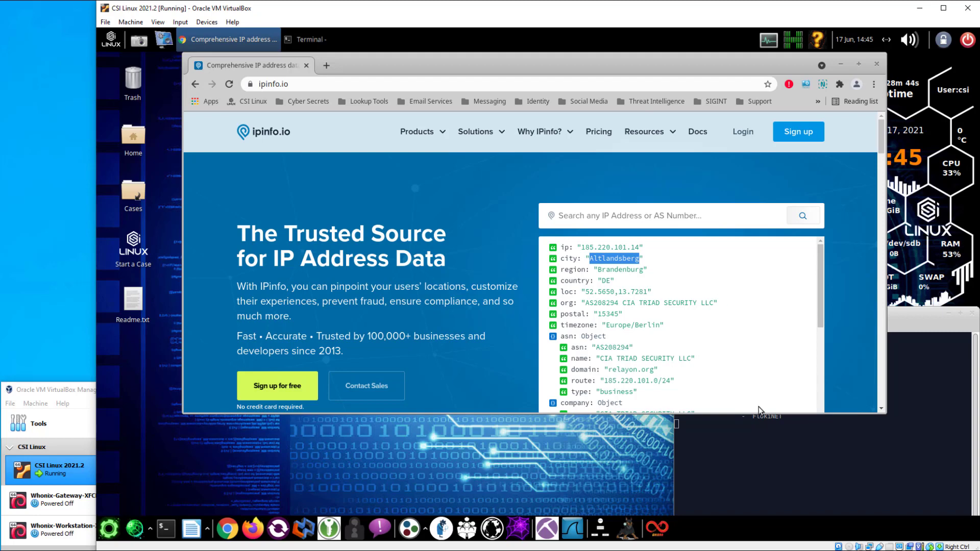
pyautogui.click(776, 441)
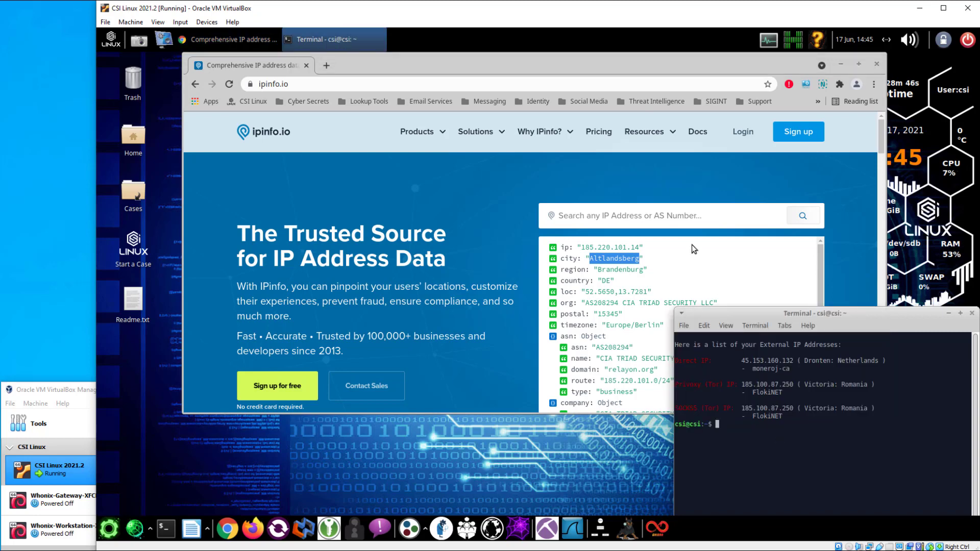
pyautogui.click(694, 248)
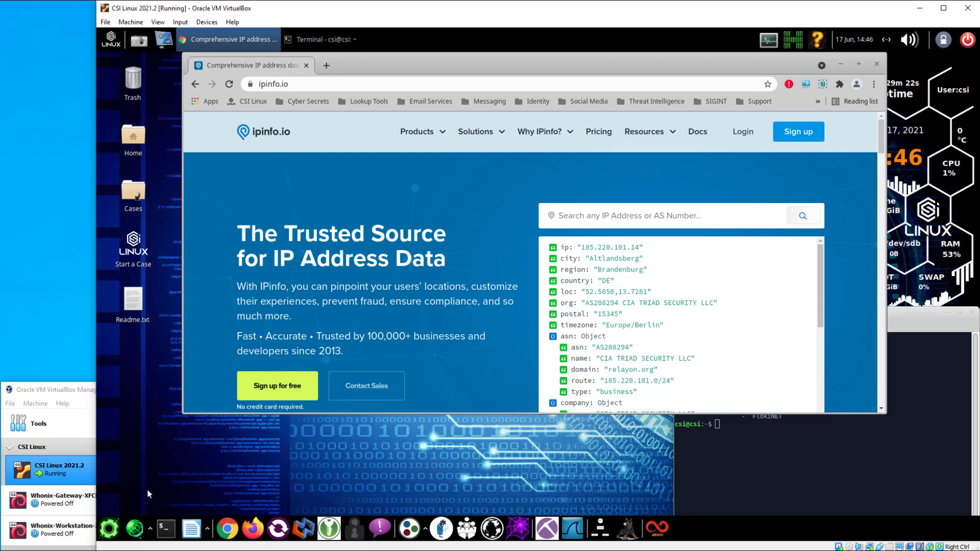
pyautogui.click(816, 41)
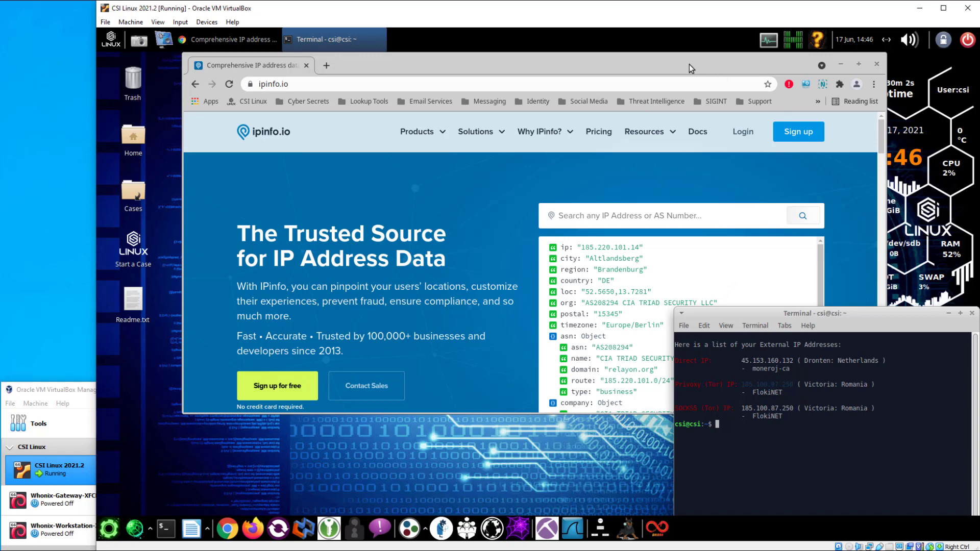
pyautogui.moveTo(689, 64); pyautogui.dragTo(649, 65)
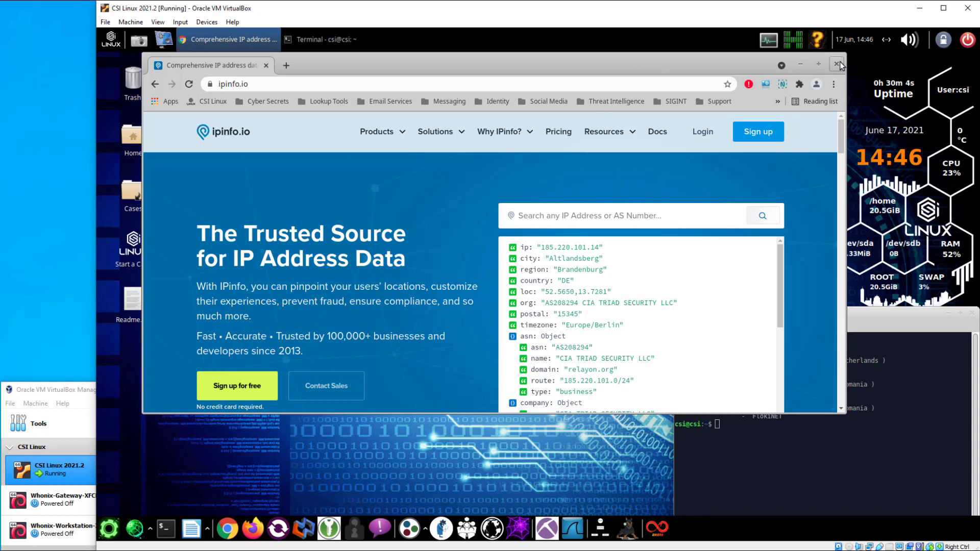
# Close Chrome and start the CSI TorVPN setup, entering the sudo password
pyautogui.click(837, 64)
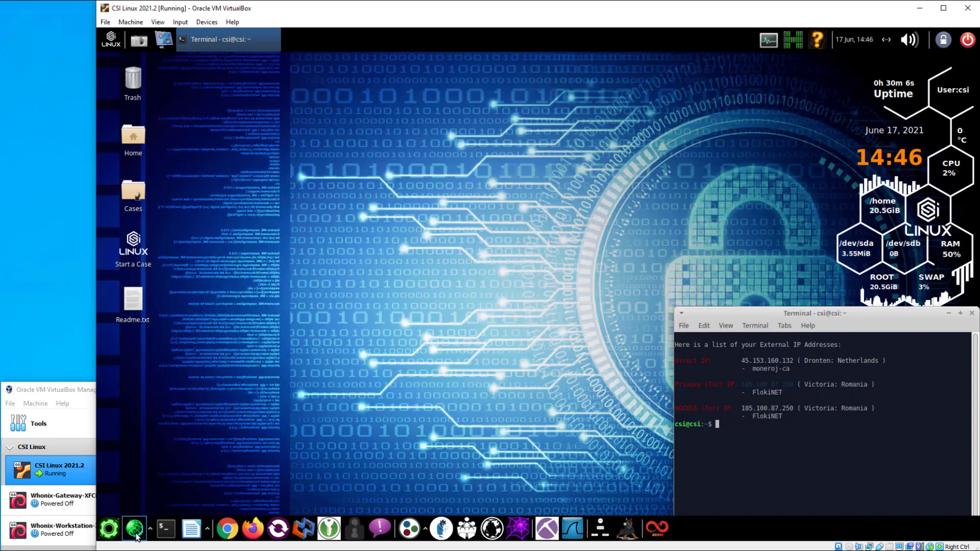
pyautogui.click(135, 534)
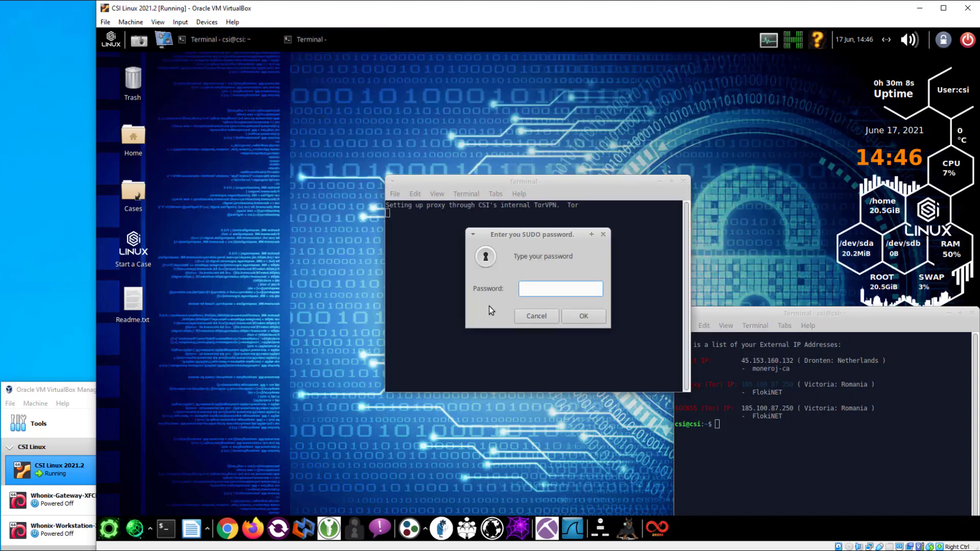
pyautogui.write('csi')
pyautogui.press('Return')
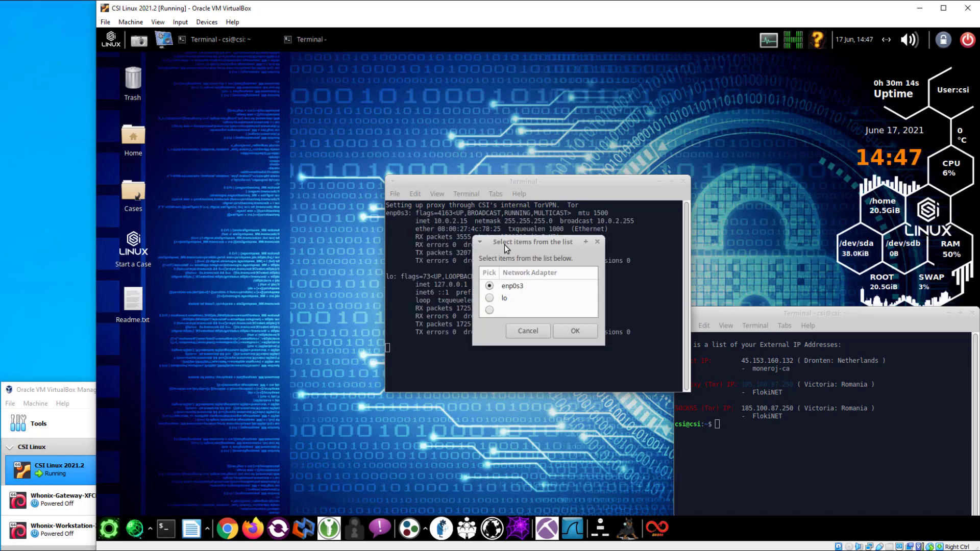
# Choose enp0s3 and switch CSI TorVPN off, re-entering the administrator password
pyautogui.moveTo(504, 244); pyautogui.dragTo(634, 352)
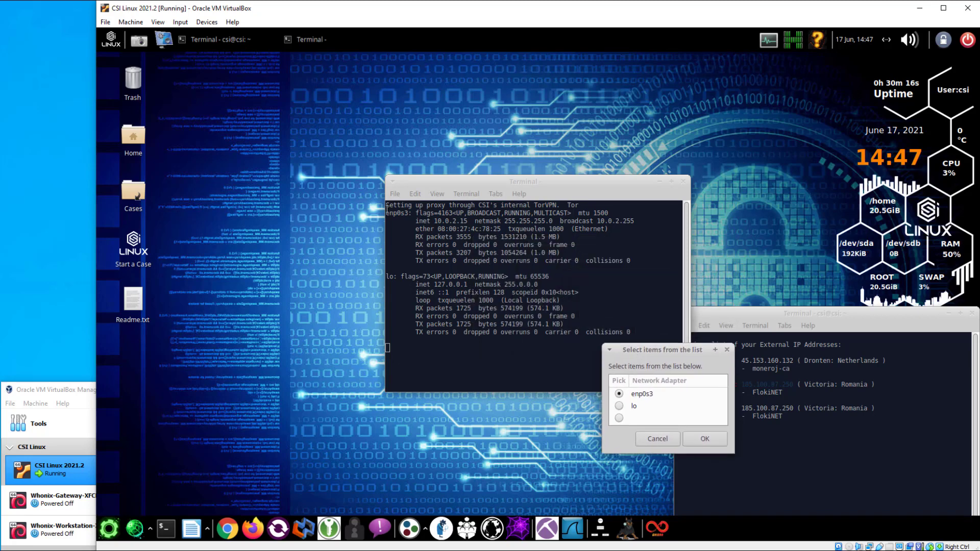
pyautogui.moveTo(387, 214); pyautogui.dragTo(577, 254)
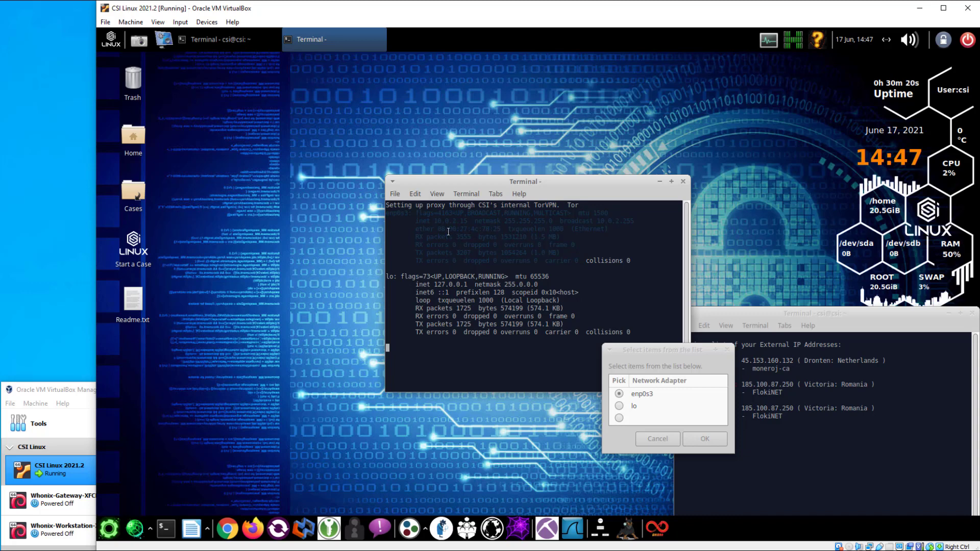
pyautogui.click(413, 233)
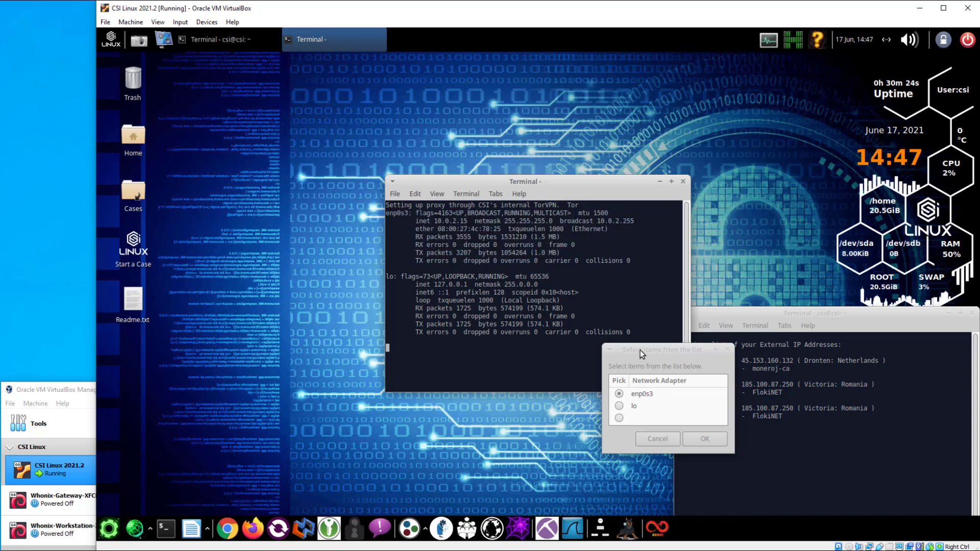
pyautogui.moveTo(640, 351); pyautogui.dragTo(605, 350)
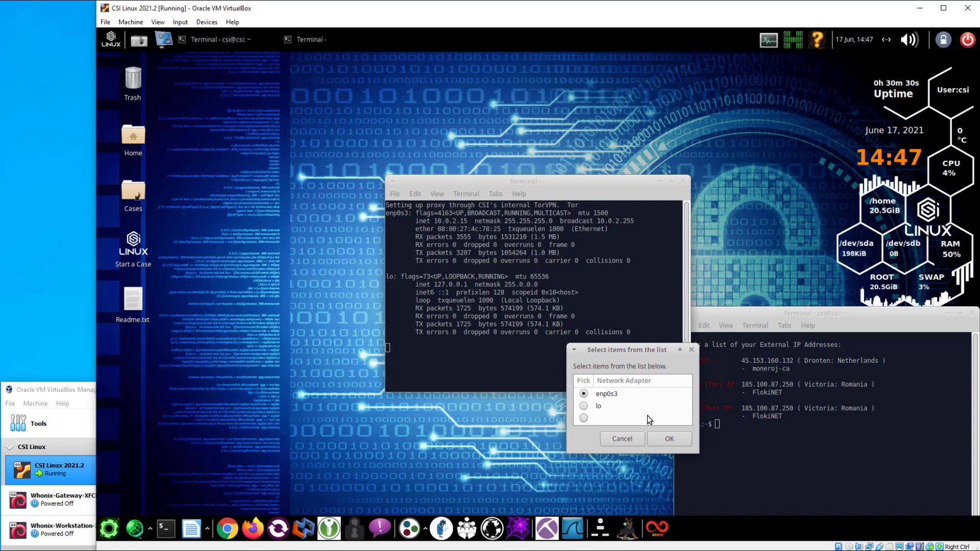
pyautogui.click(670, 440)
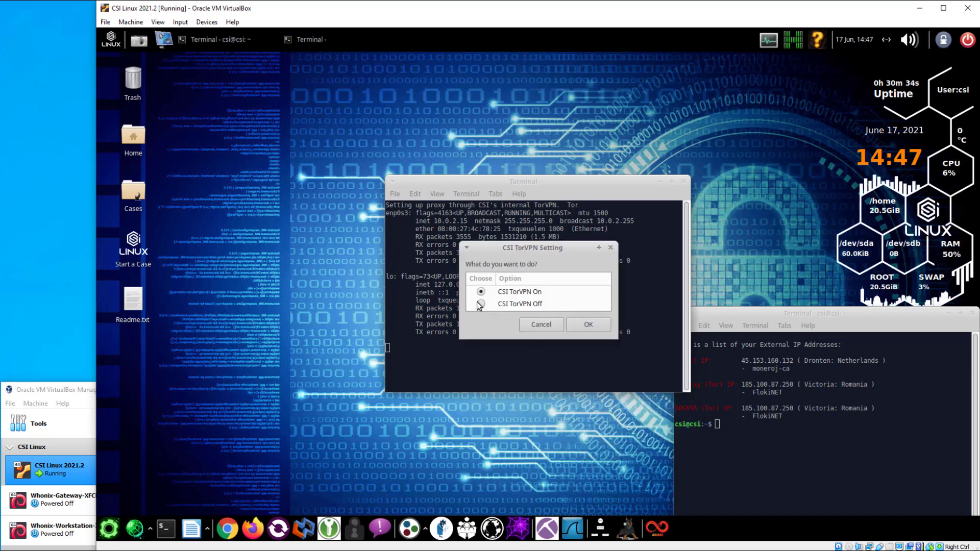
pyautogui.click(587, 325)
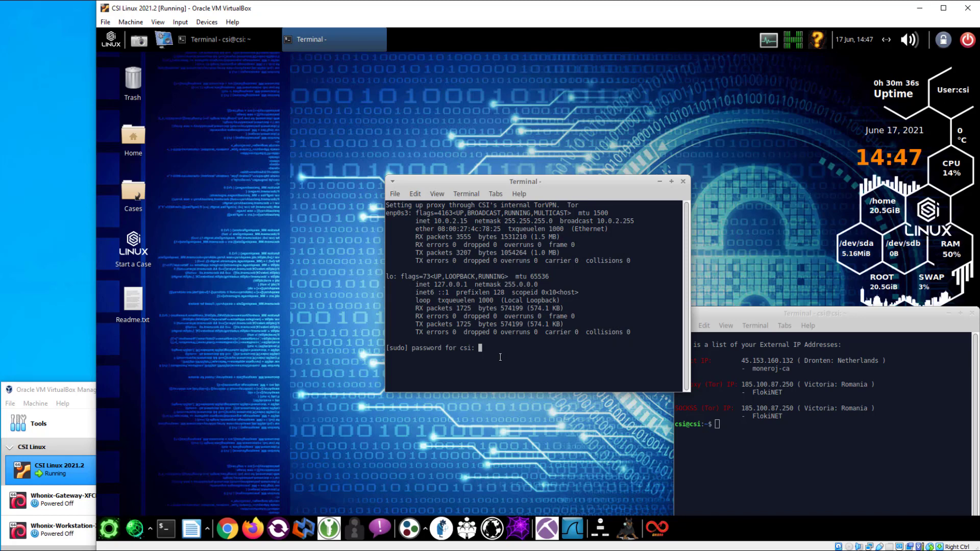
pyautogui.press('Return')
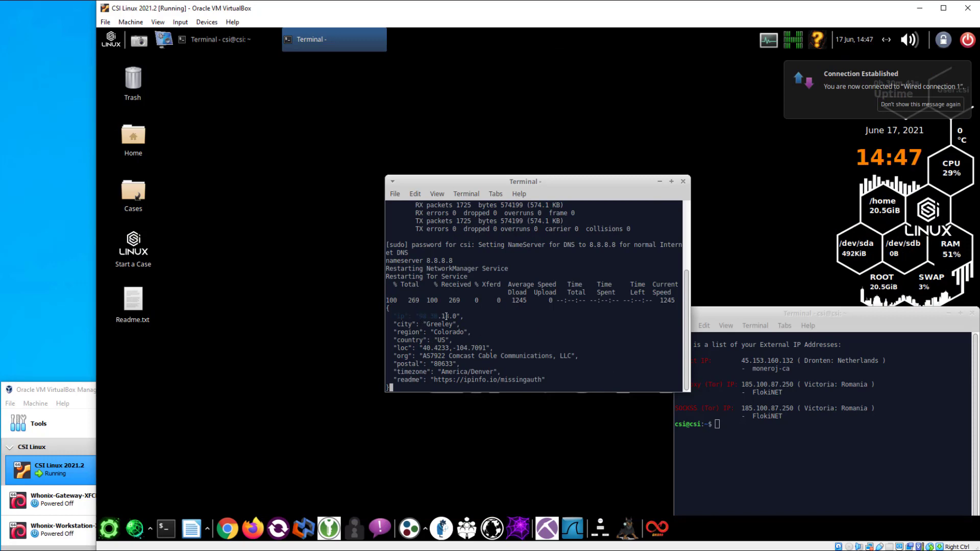
# Highlight the restored direct IP 98.38.18.0, close the terminal, and rerun the external IP check
pyautogui.moveTo(392, 316); pyautogui.dragTo(494, 316)
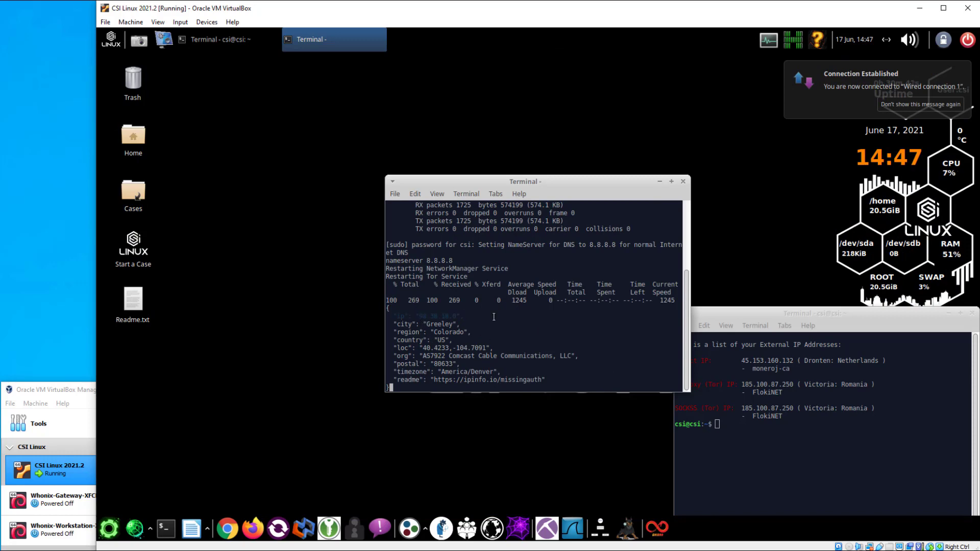
pyautogui.click(683, 182)
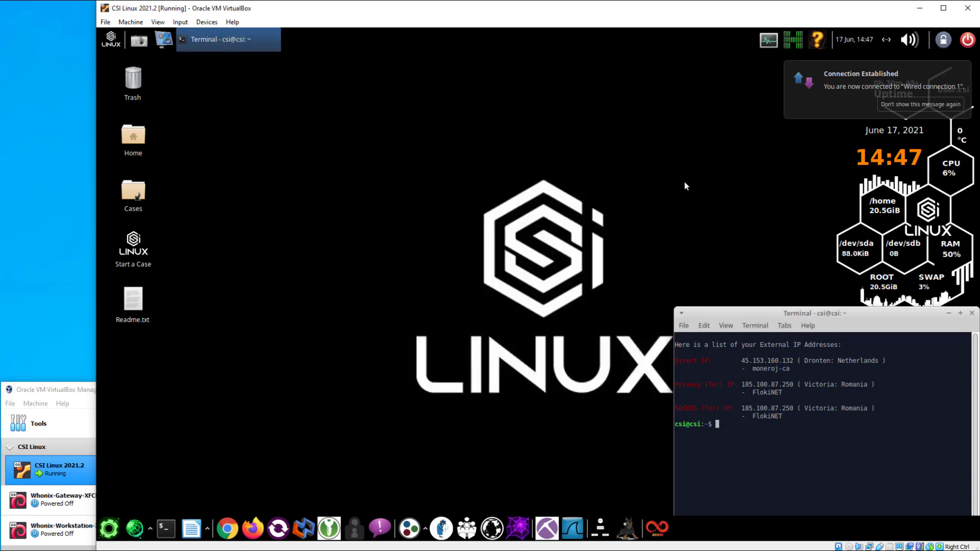
pyautogui.click(817, 39)
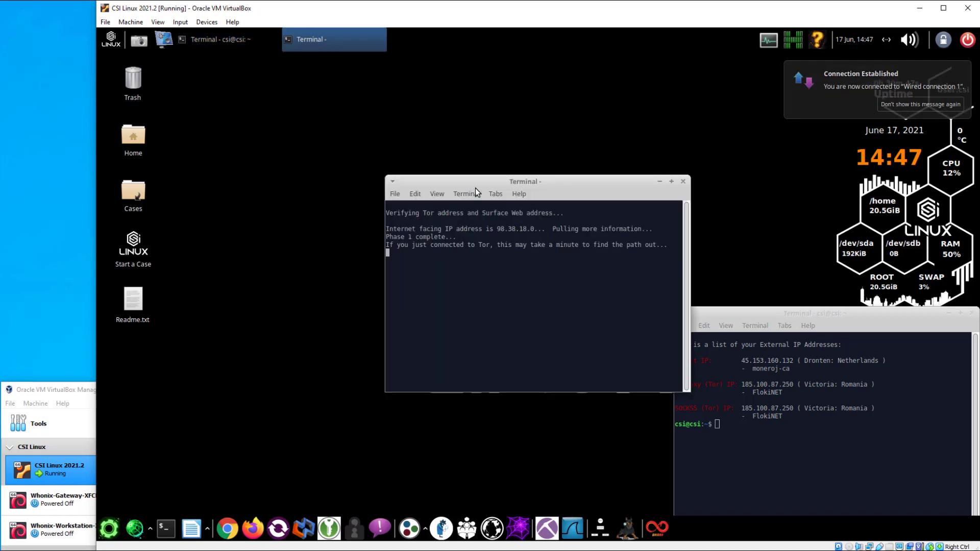
pyautogui.moveTo(530, 176); pyautogui.dragTo(628, 84)
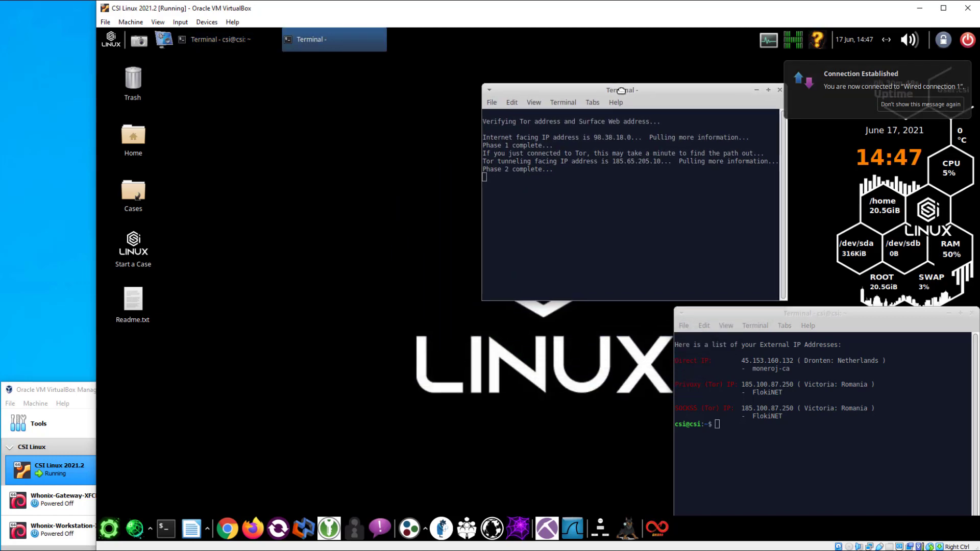